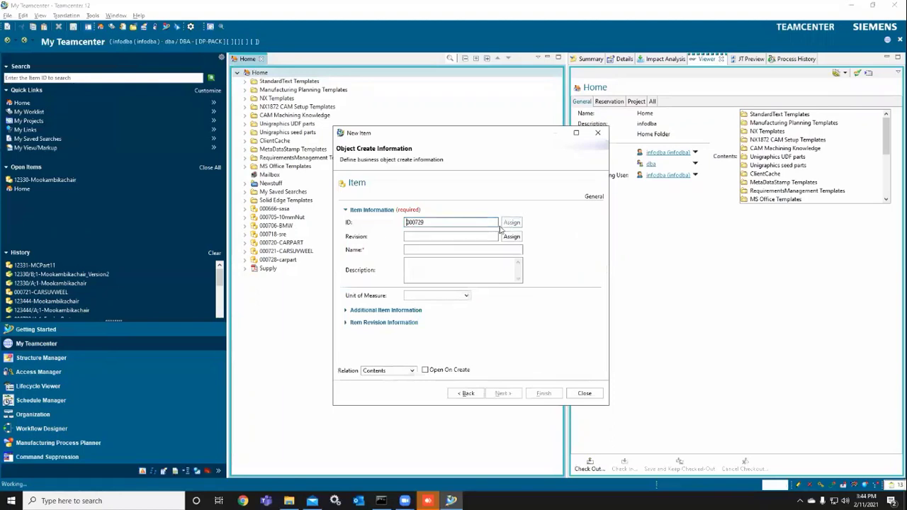
- Assign a revision to the new item, name it CarPart, and create it in the Home folder
left_click(511, 237)
left_click(455, 249)
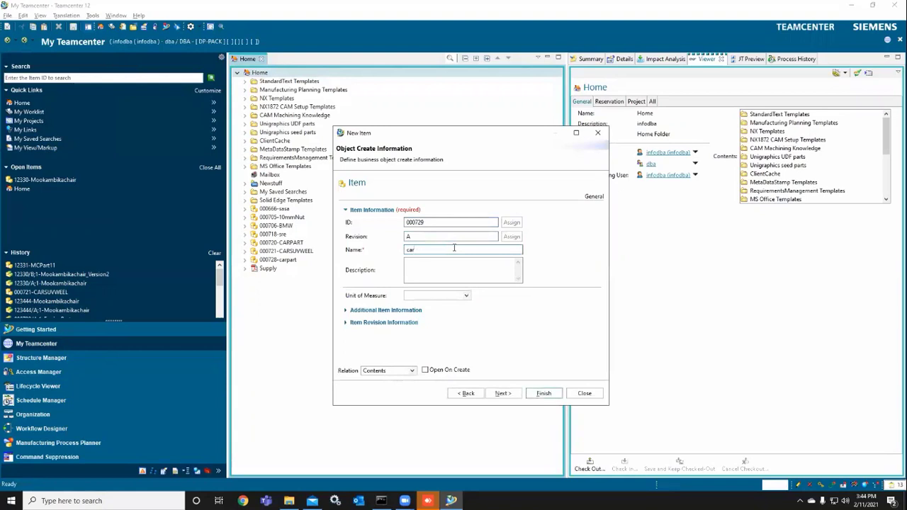
type("CarPart")
left_click(555, 395)
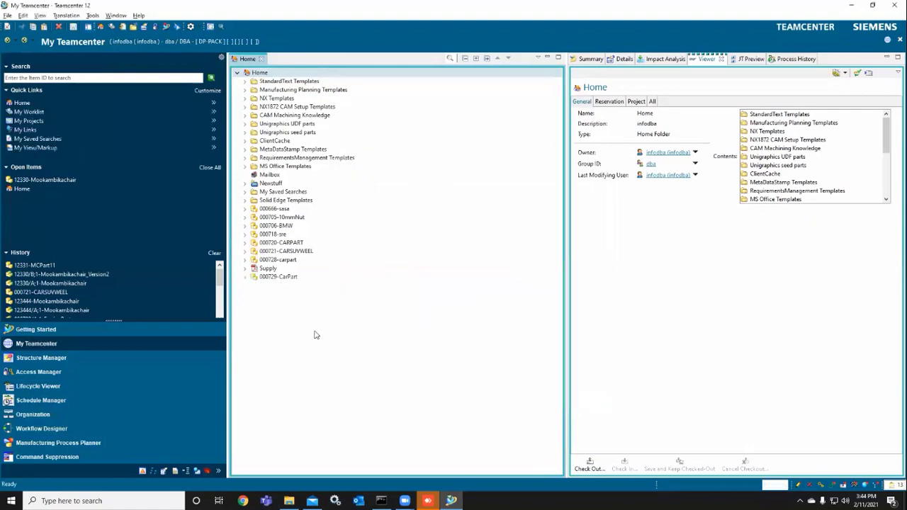
- Expand the CarPart item and its revision in the Home tree and display the revision's properties
left_click(245, 277)
left_click(272, 286)
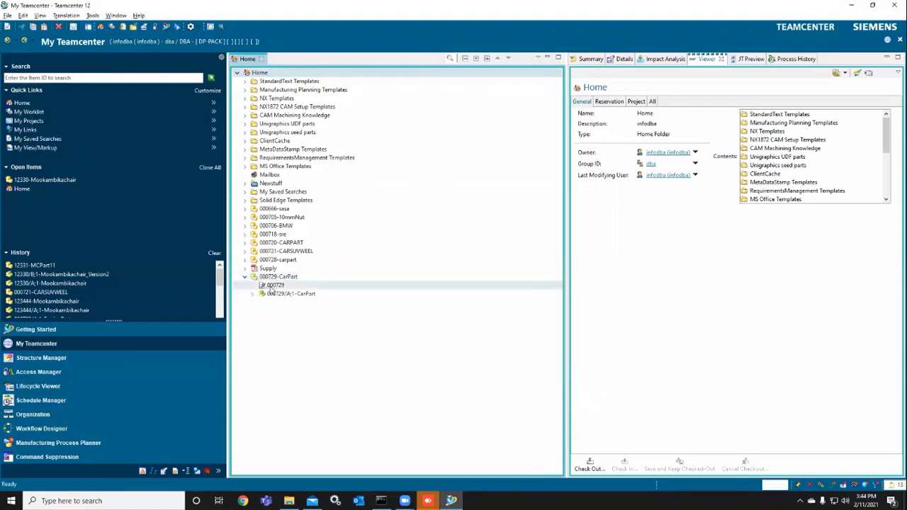
left_click(273, 294)
left_click(253, 293)
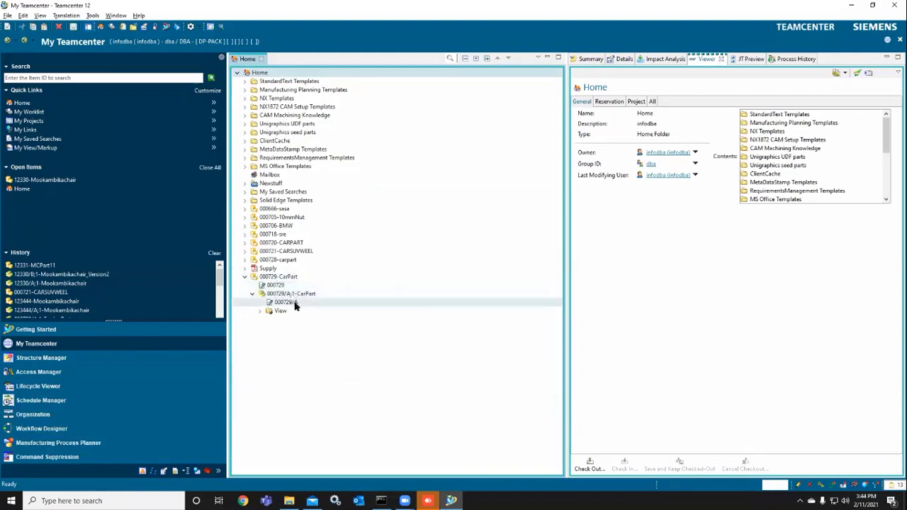
left_click(290, 294)
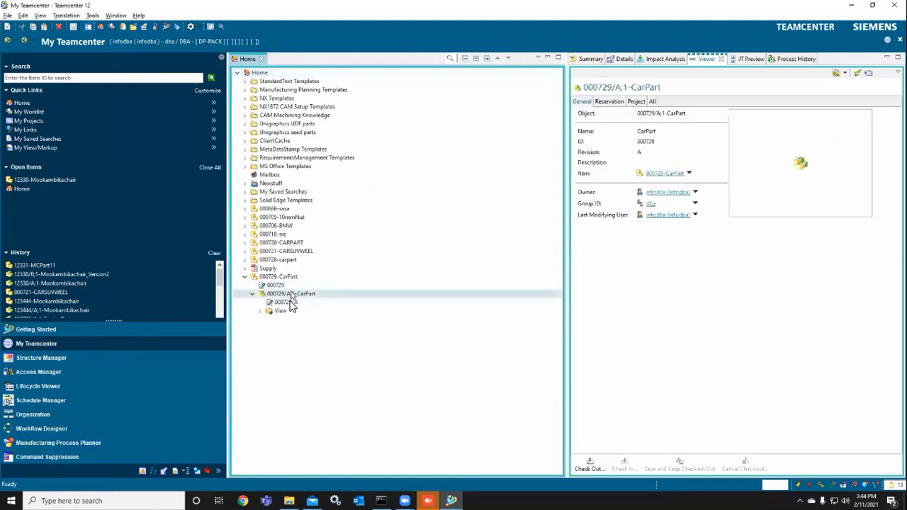
- Create a PDF dataset under the CarPart revision with the Specifications relation
right_click(291, 295)
left_click(283, 296)
left_click(8, 15)
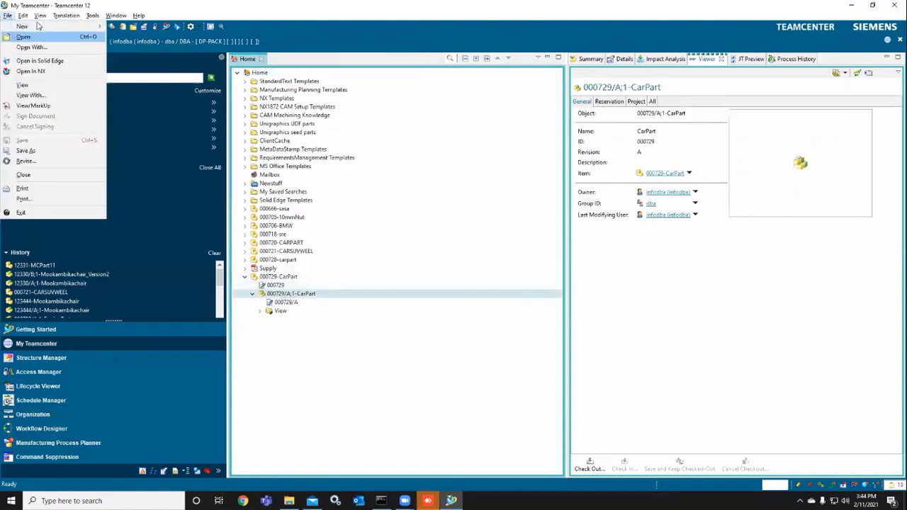
mouse_move(28, 27)
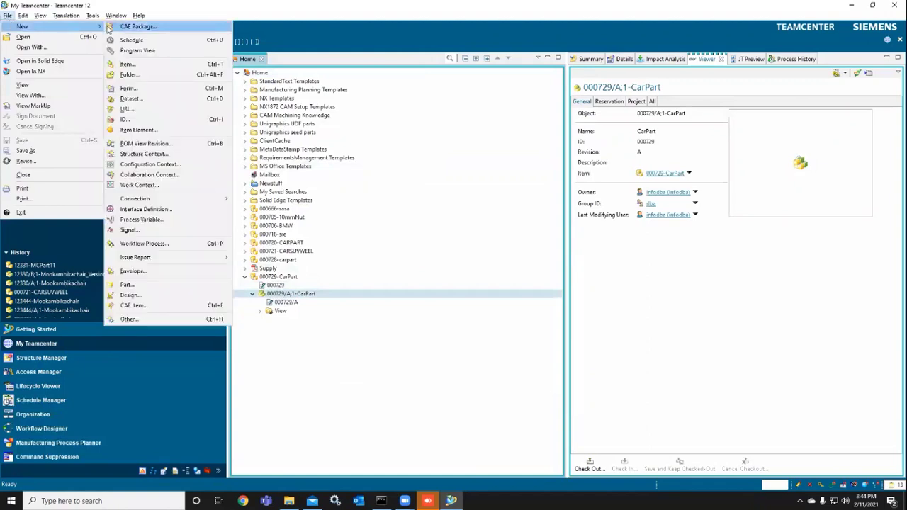
left_click(132, 98)
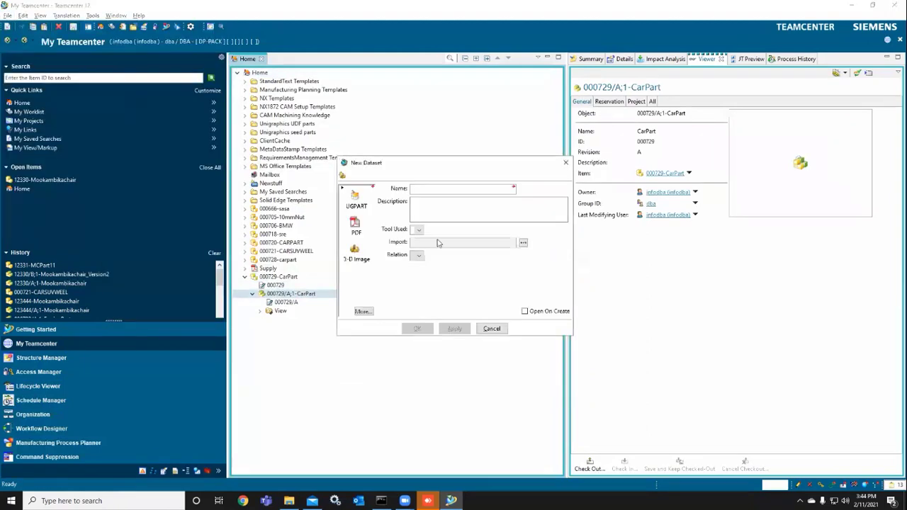
left_click(359, 227)
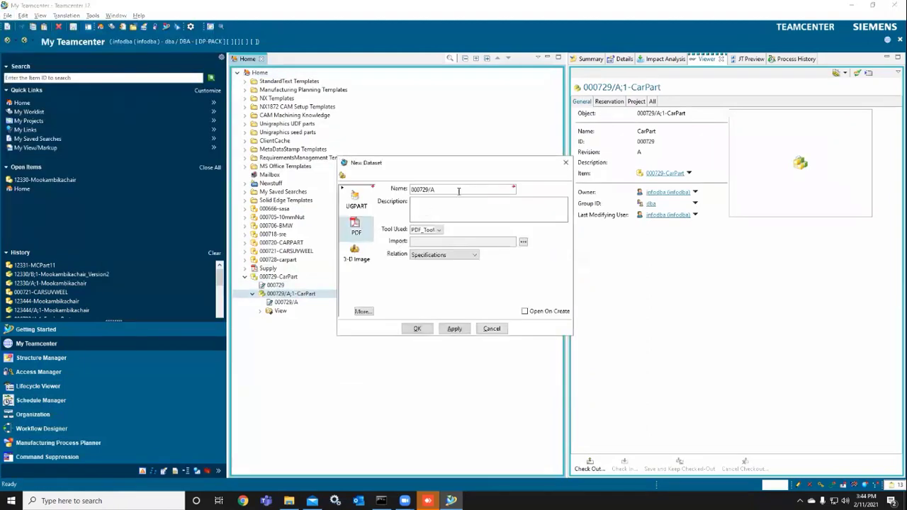
left_click(471, 255)
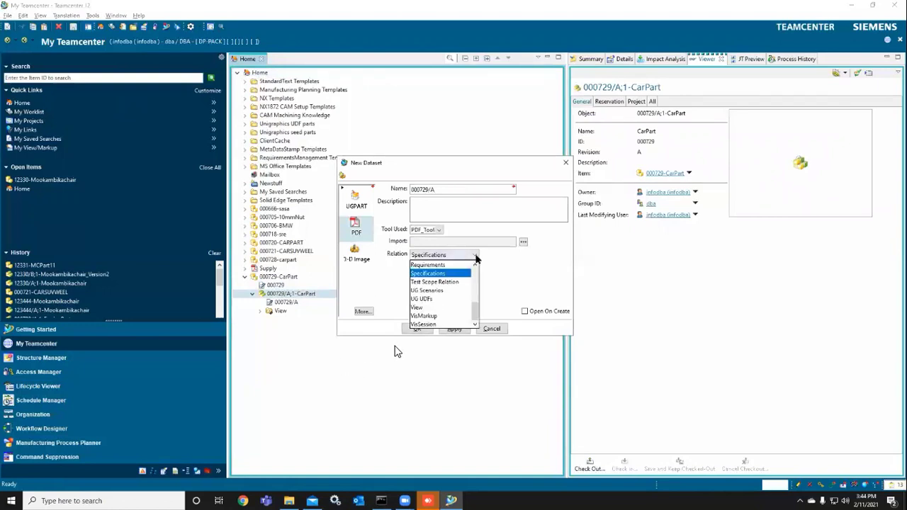
left_click(413, 339)
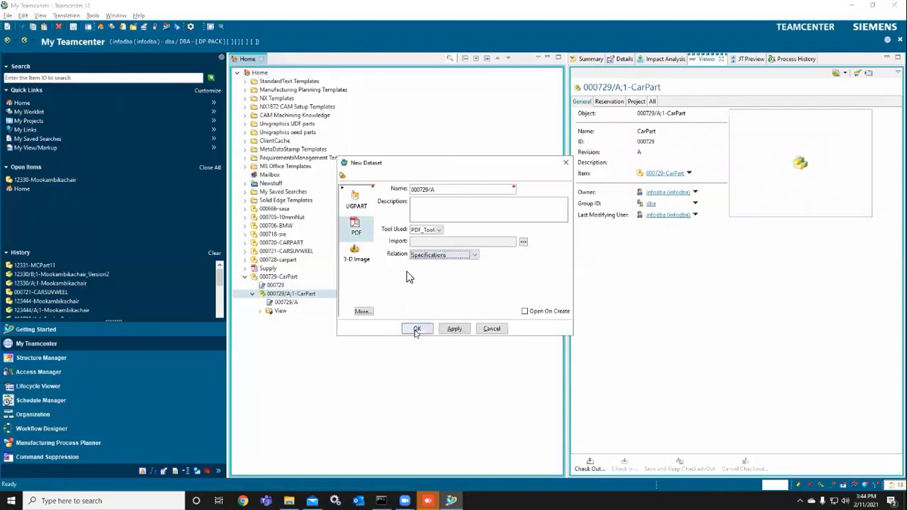
left_click(417, 329)
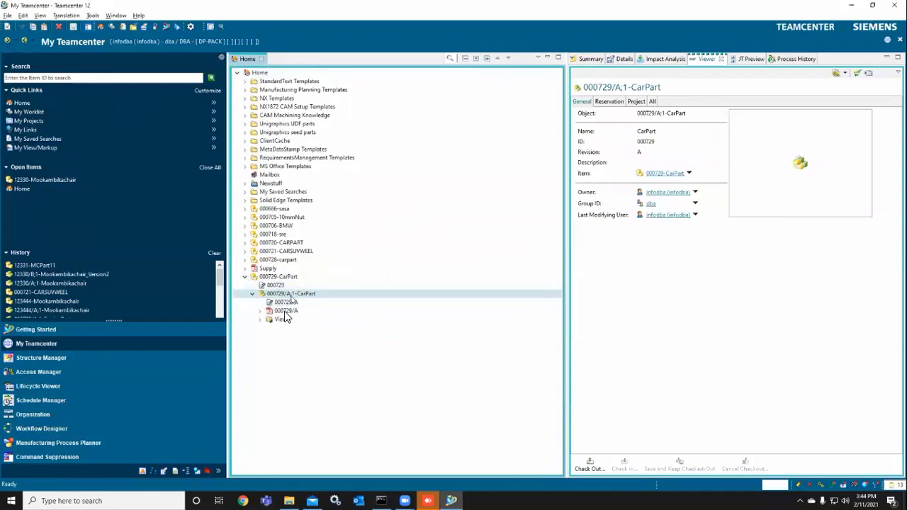
- Set up a new UGPART dataset for the CarPart revision with tool UGII V10-BASE and the Specifications relation
key("ctrl+d")
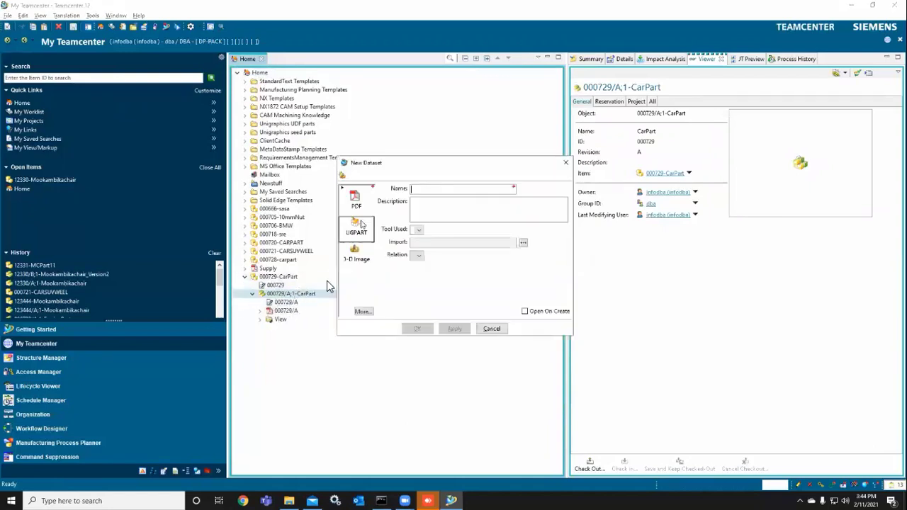
left_click(356, 230)
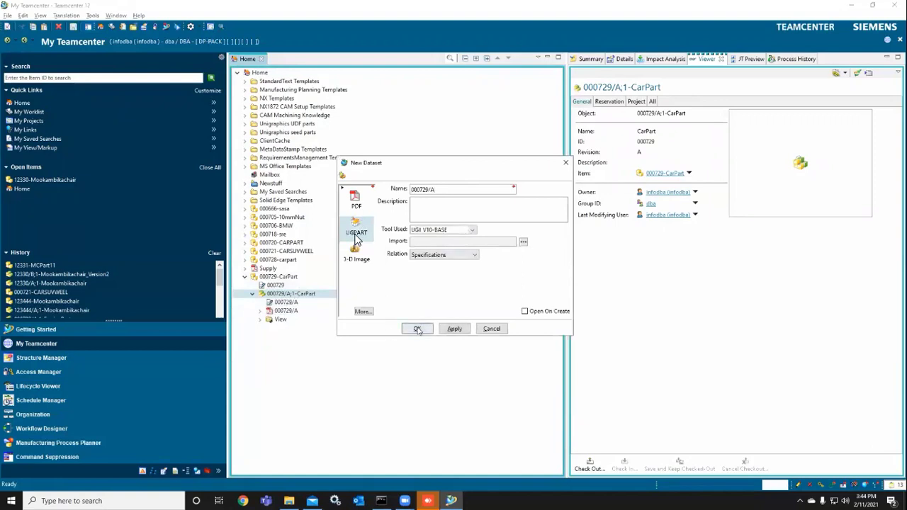
left_click(474, 255)
left_click(479, 260)
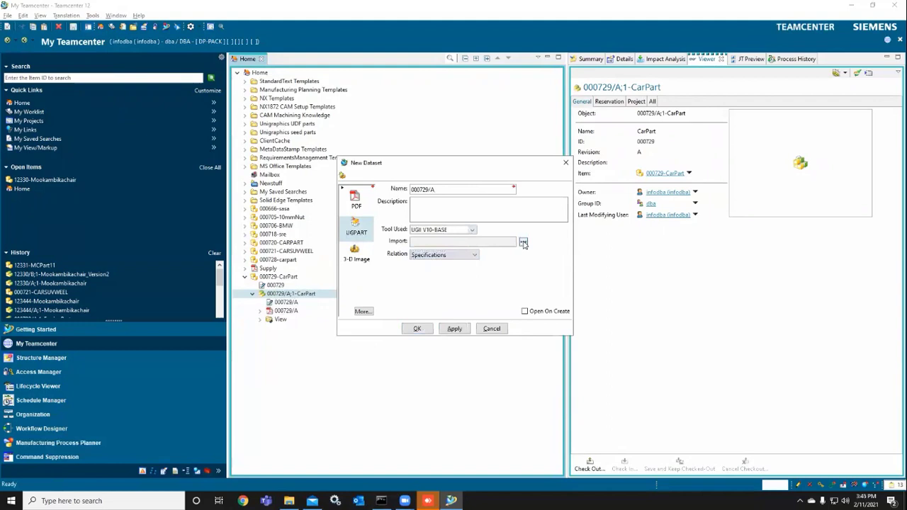
left_click(523, 242)
left_click(312, 227)
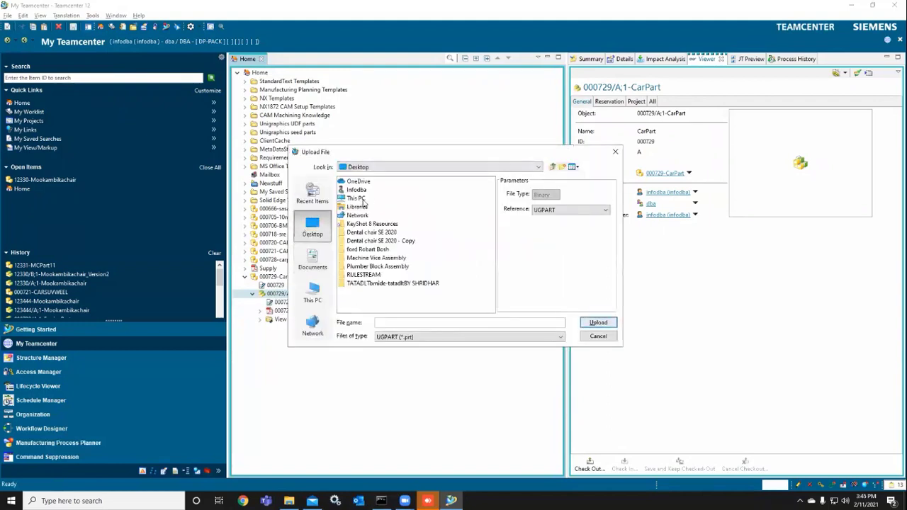
left_click(312, 259)
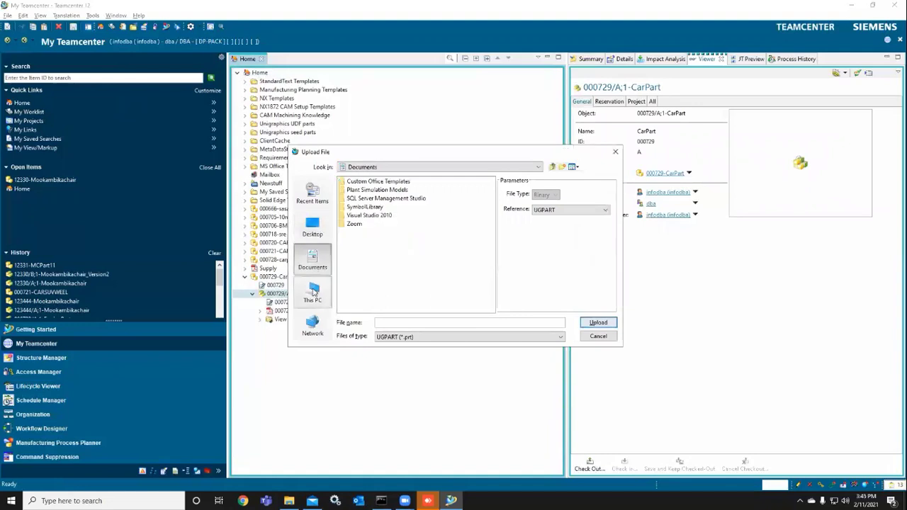
left_click(312, 292)
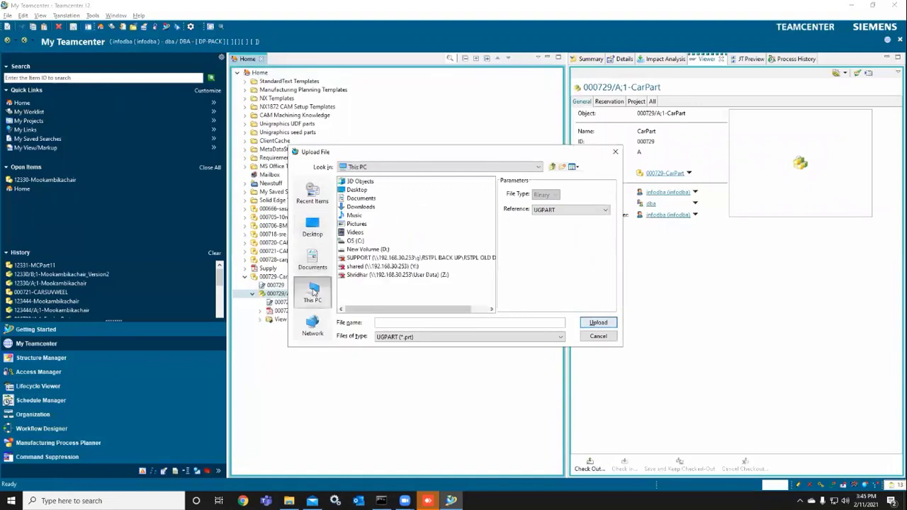
left_click(599, 336)
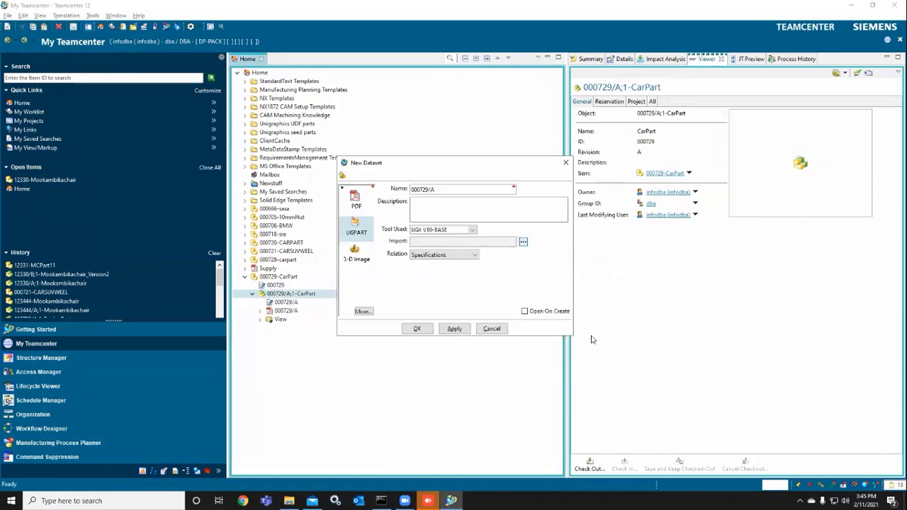
- Create the UGPART dataset without an imported file and send the CarPart revision to Structure Manager
left_click(416, 329)
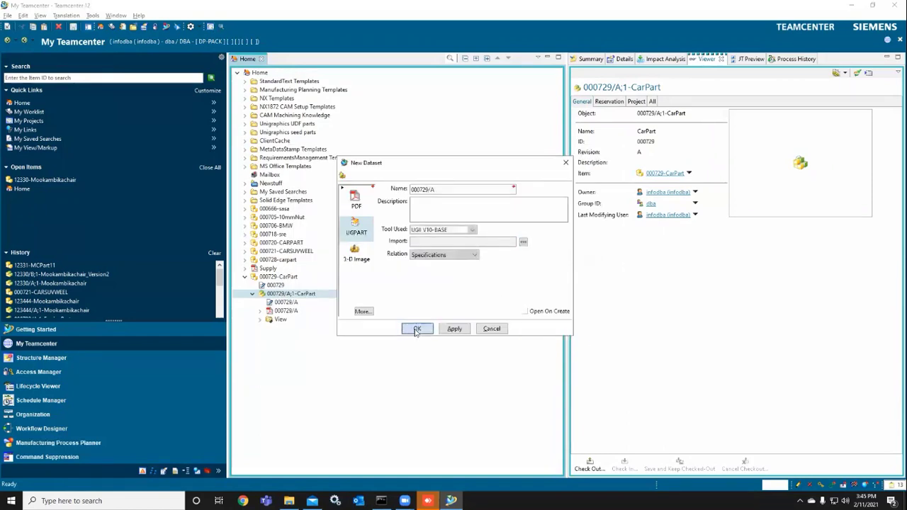
right_click(291, 295)
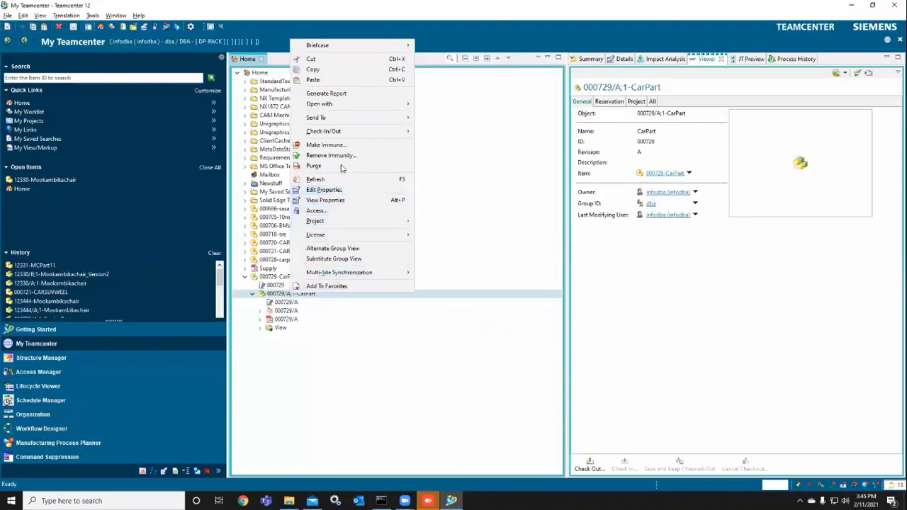
mouse_move(349, 106)
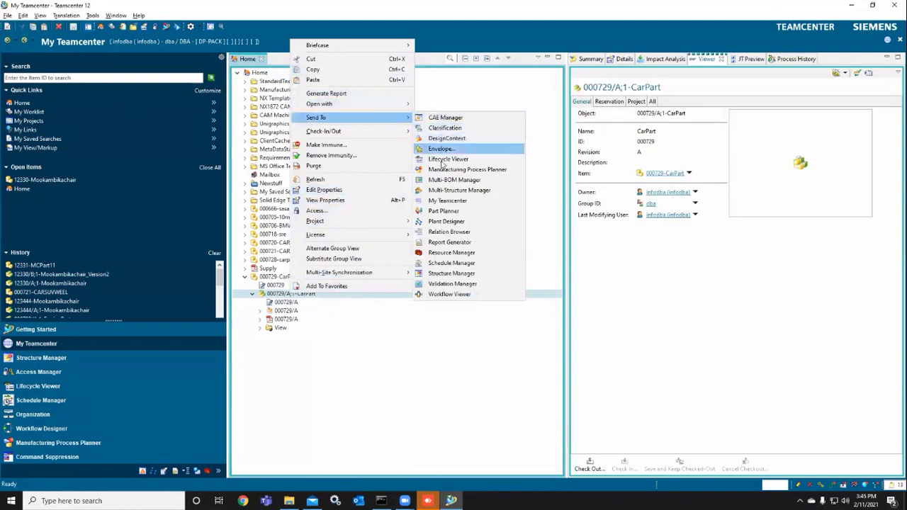
left_click(444, 275)
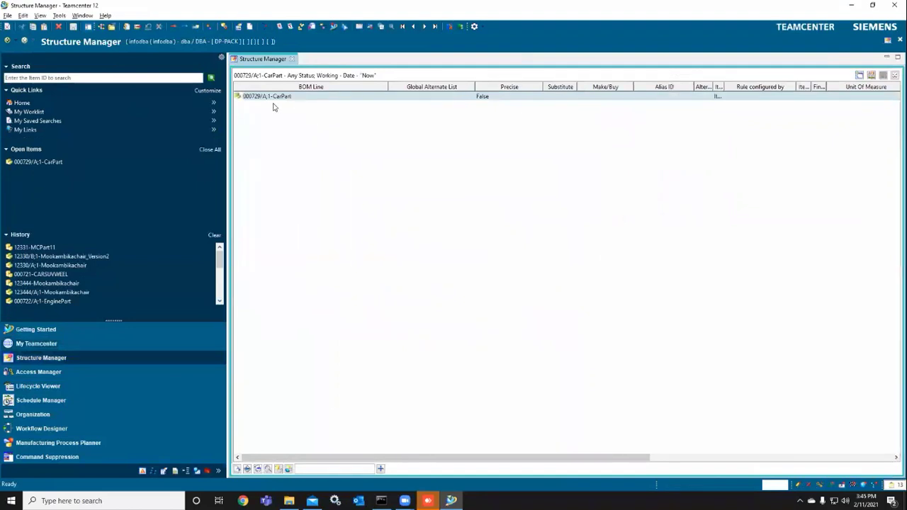
- Create an Item named EngineParts with an assigned ID and revision as a child of the CarPart line
key("ctrl+n")
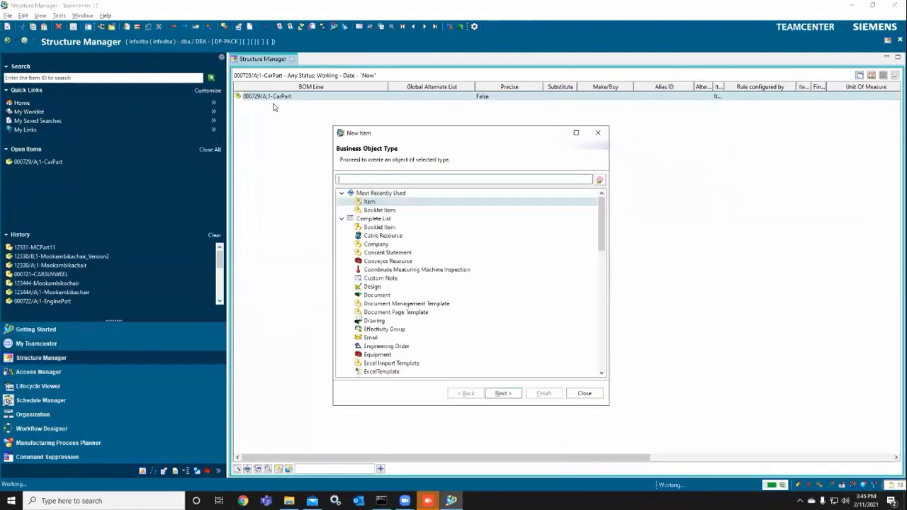
left_click(372, 204)
key("Return")
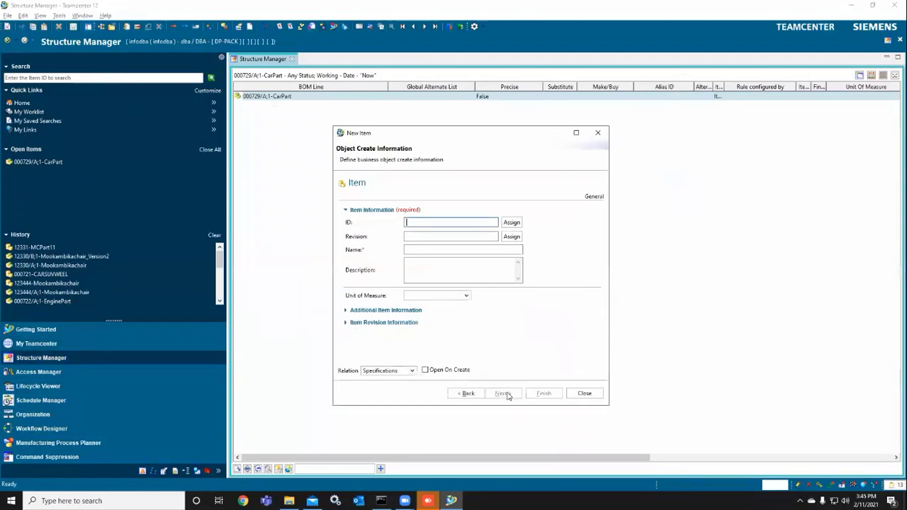
left_click(511, 222)
left_click(511, 236)
left_click(457, 250)
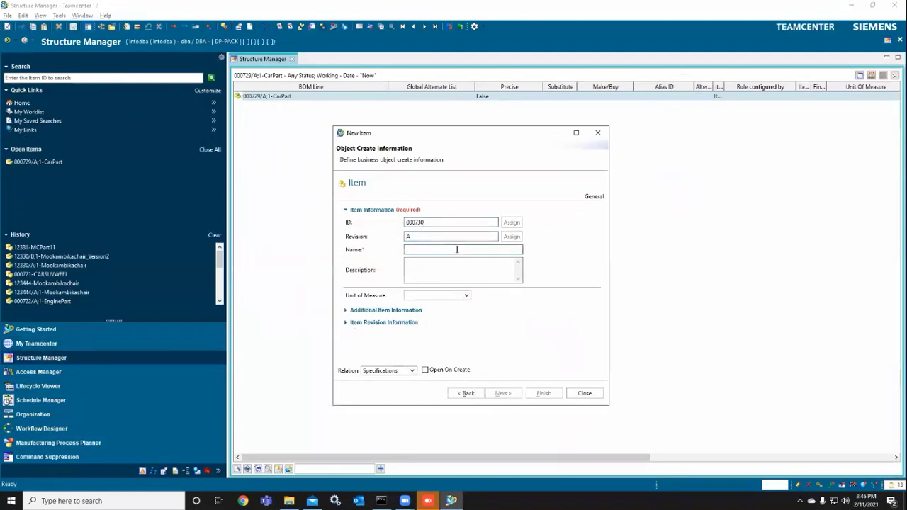
type("Pis")
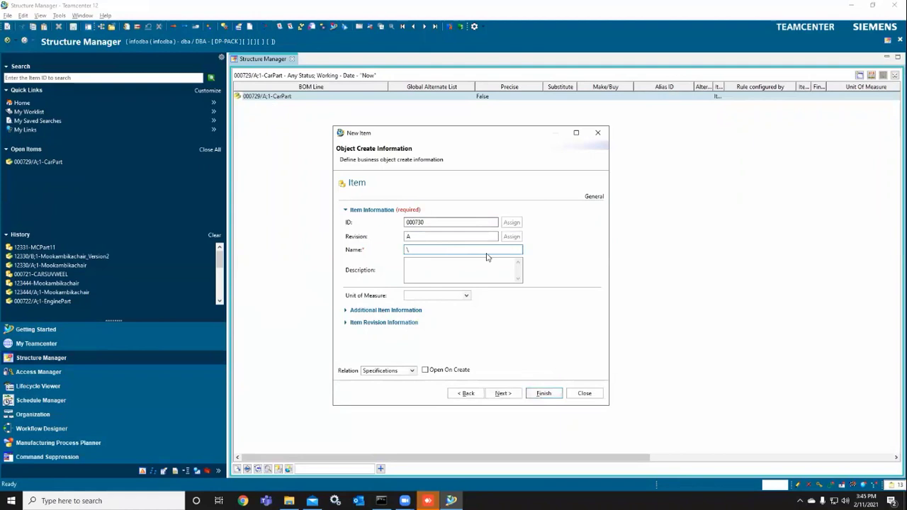
type("ng")
left_click(539, 395)
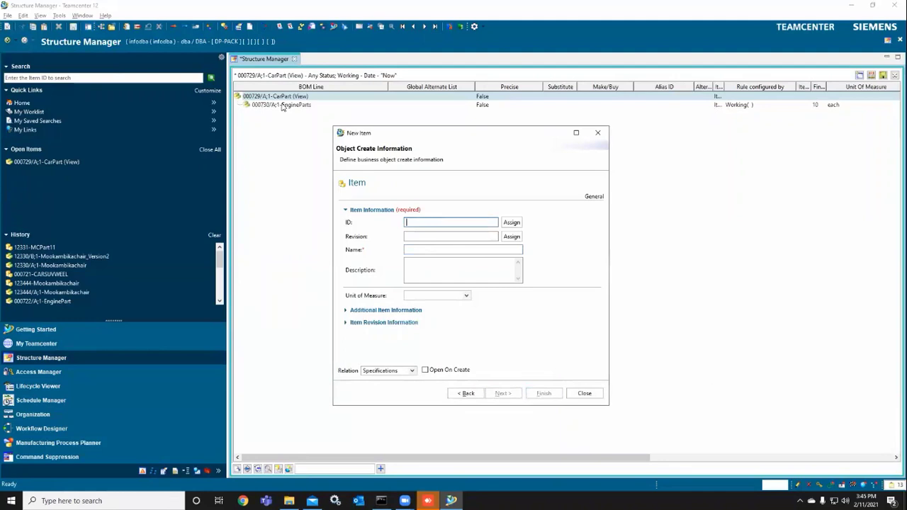
left_click(598, 132)
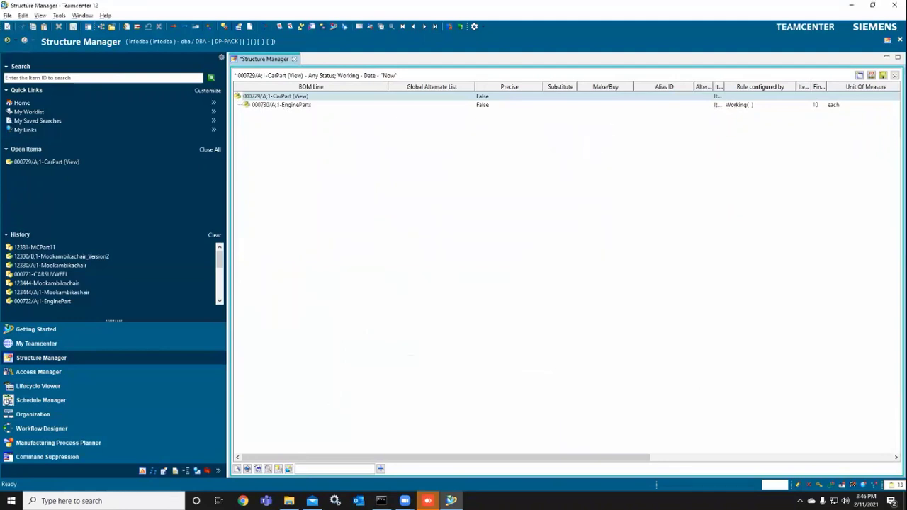
- Create an Item named Piston with an assigned ID and revision under EngineParts, and expand EngineParts to select it
left_click(284, 105)
key("ctrl+n")
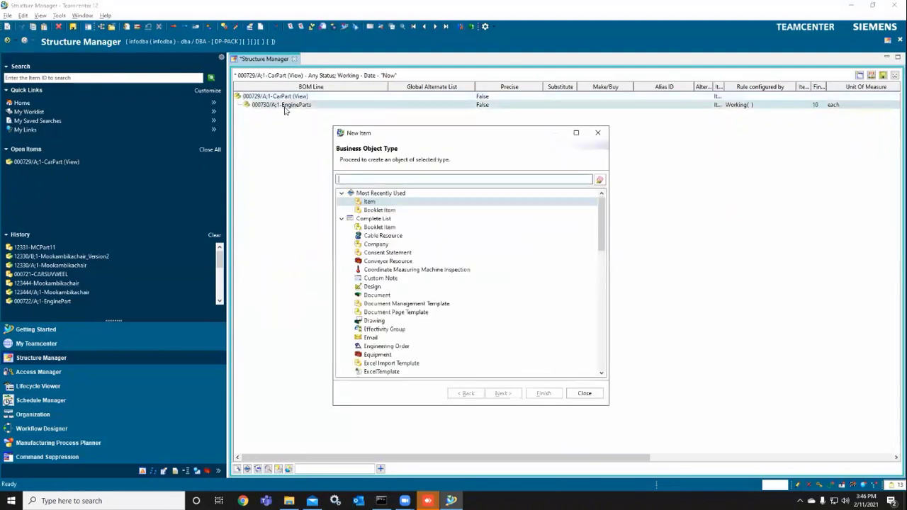
left_click(502, 393)
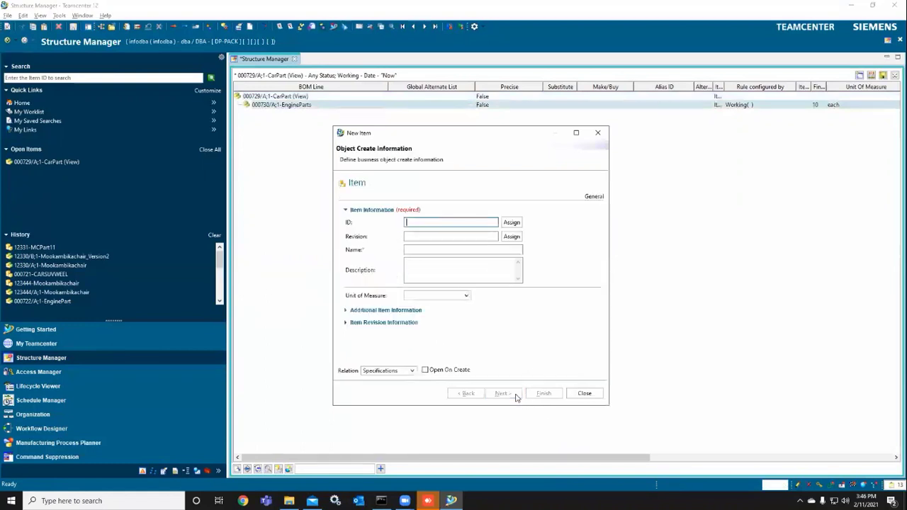
left_click(512, 223)
left_click(512, 237)
left_click(459, 251)
type("Piston")
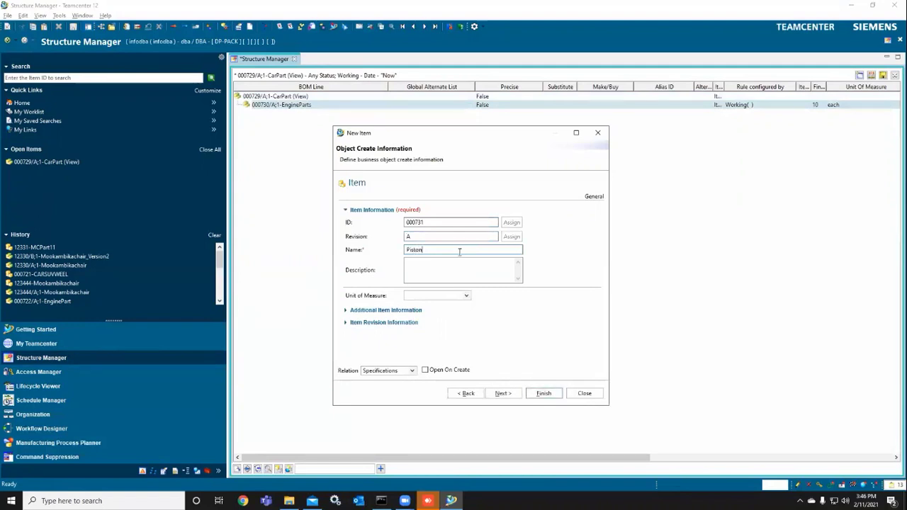
left_click(544, 392)
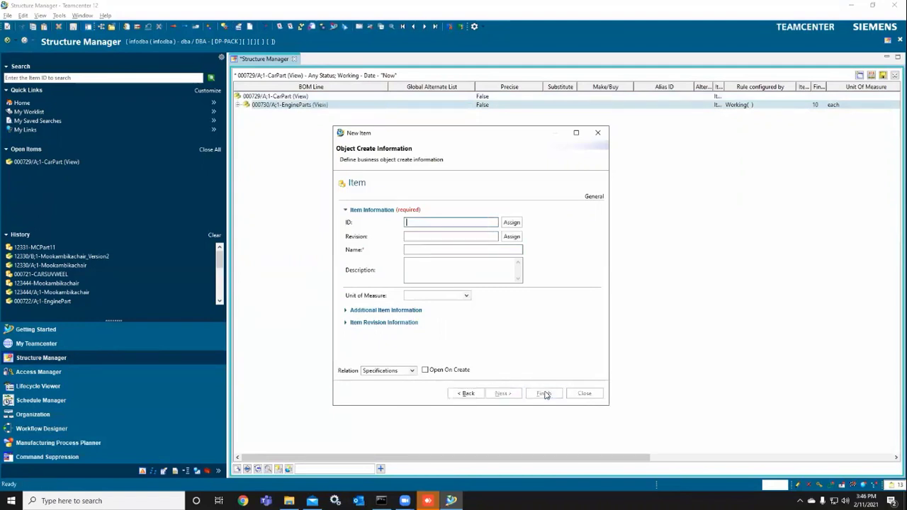
left_click(585, 393)
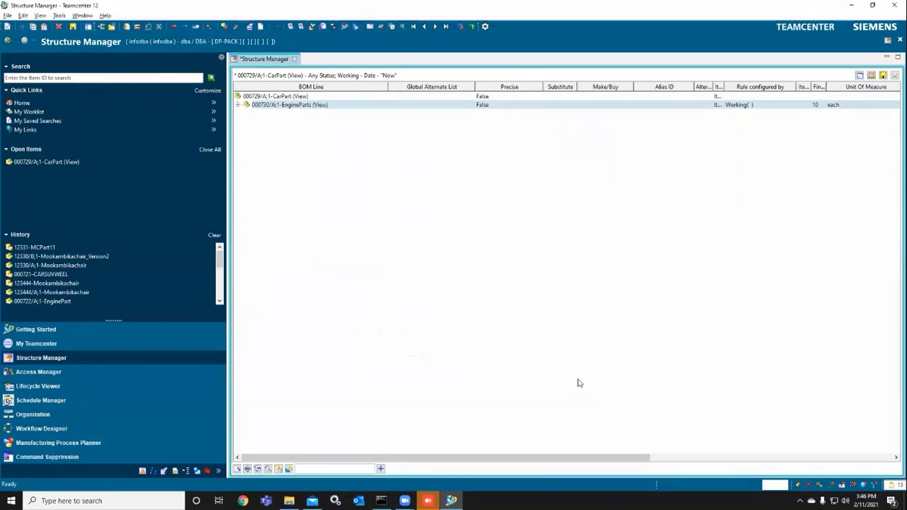
left_click(238, 105)
left_click(269, 115)
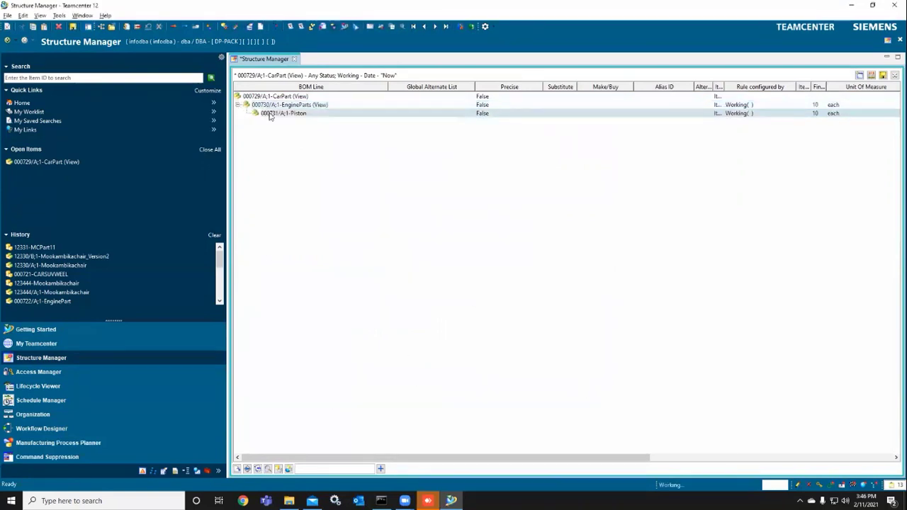
- Set up a new Item named Piston_Rod under the Piston line with an assigned ID and revision
key("ctrl+n")
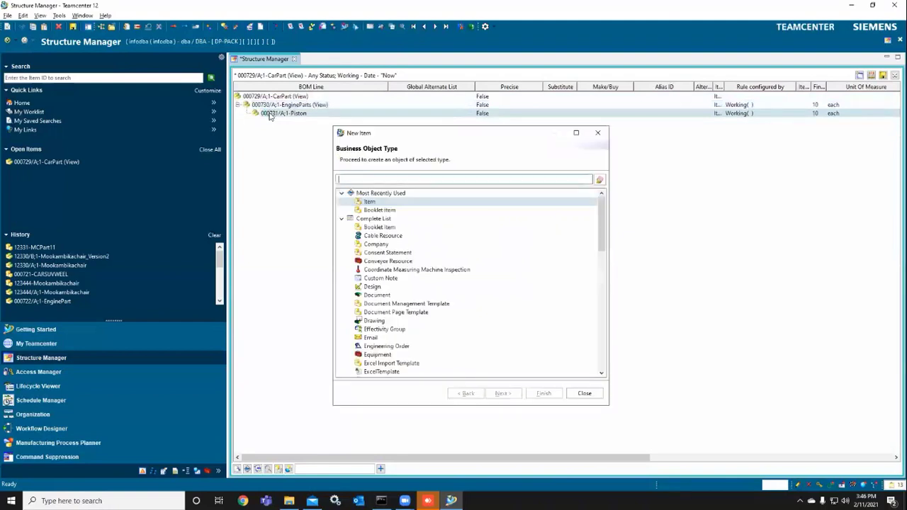
left_click(503, 393)
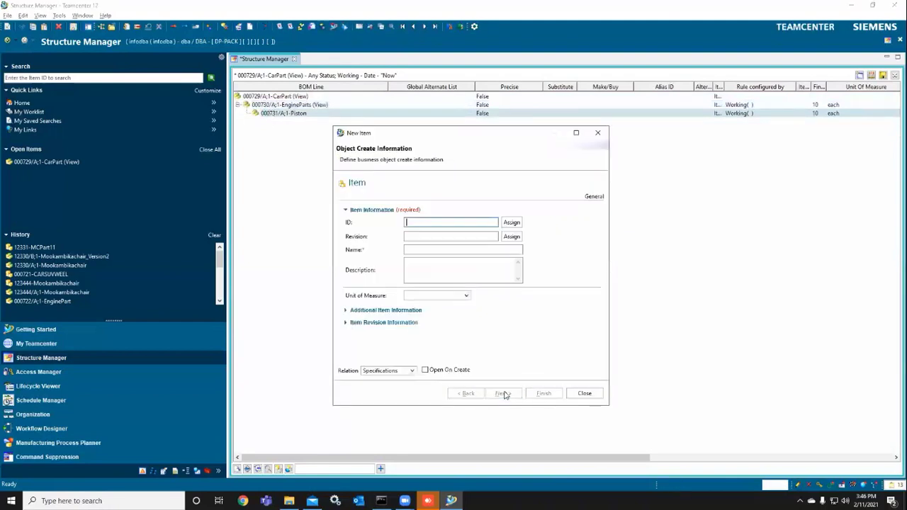
left_click(512, 222)
left_click(512, 237)
left_click(487, 250)
type("Piston_")
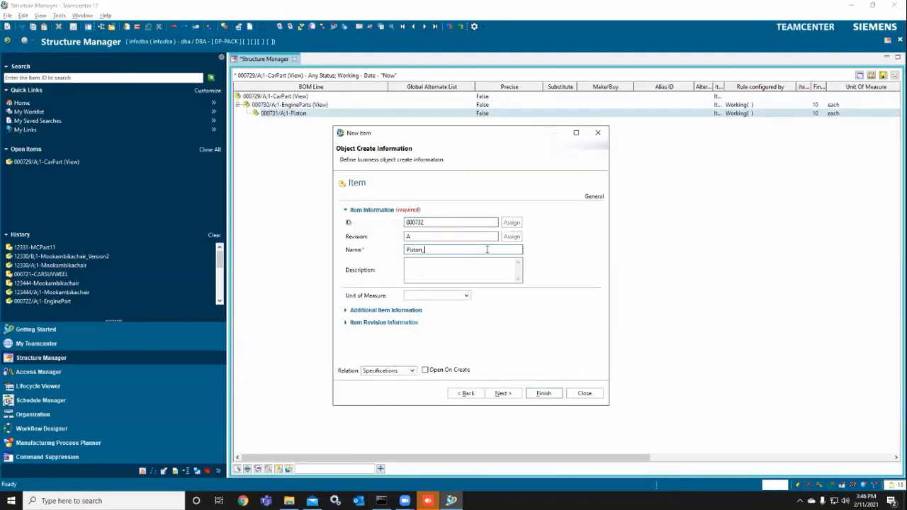
type("Rod")
- Describe the new item as "Piston_Rod with Size 20mm", create it, and expand the Piston line
left_click_drag(443, 249, 389, 252)
key("ctrl+c")
left_click(424, 264)
key("ctrl+v")
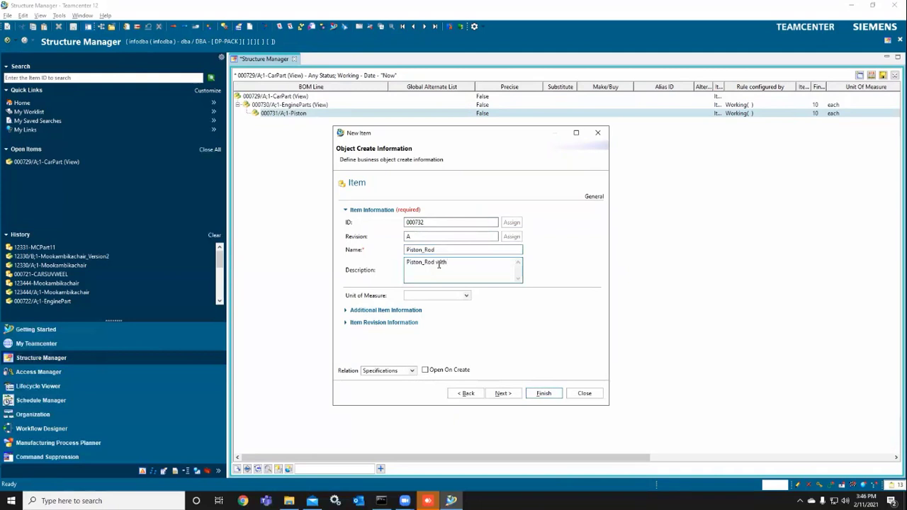
type("with 20mm")
key("Left")
key("Left")
type("5")
type("ize")
left_click(465, 262)
type("0")
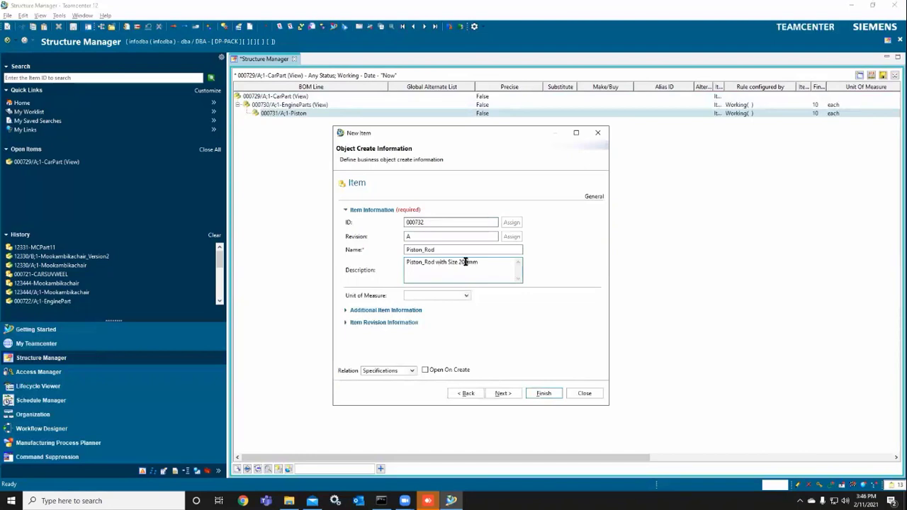
left_click(543, 394)
left_click(570, 394)
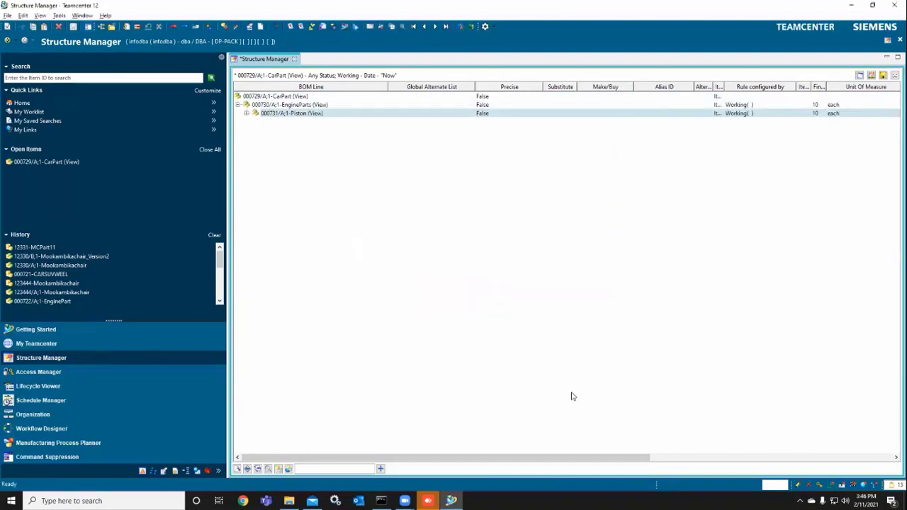
left_click(246, 113)
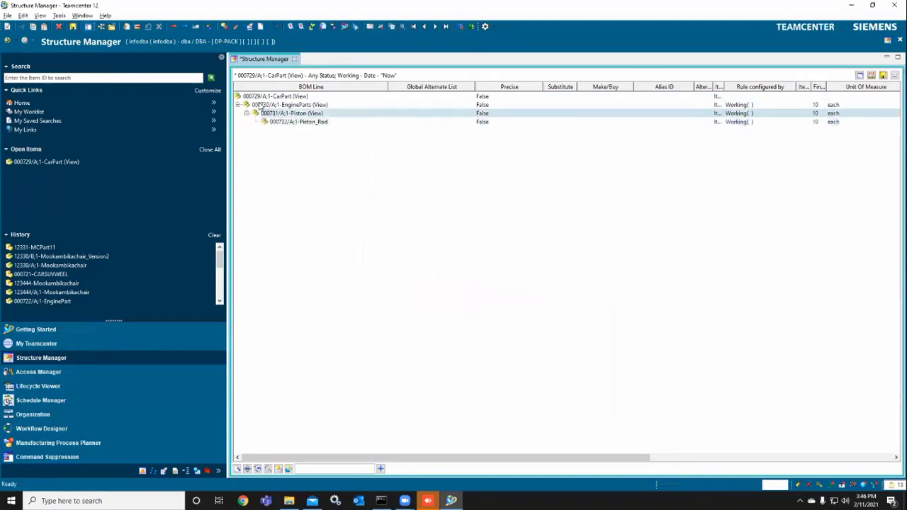
- Collapse the EngineParts branch and create an Item named Body_PART with an assigned ID and revision directly under CarPart
left_click(253, 105)
left_click(247, 113)
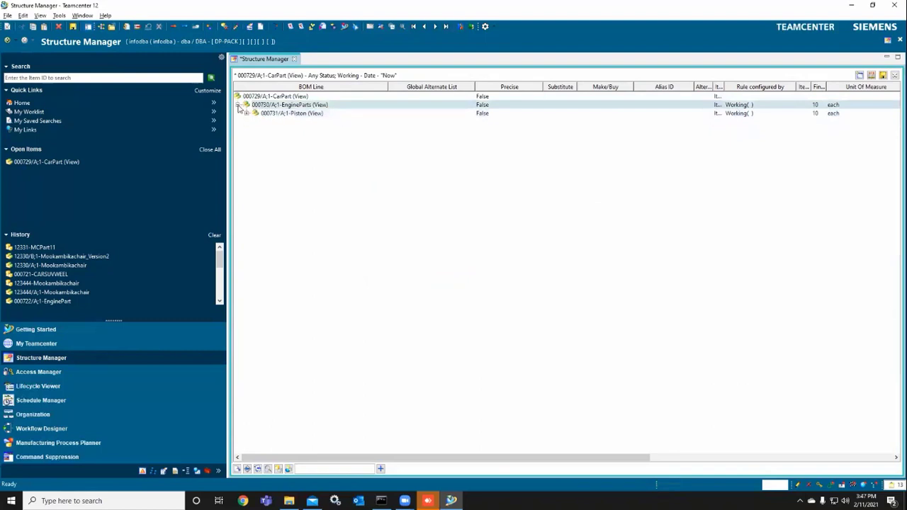
left_click(238, 104)
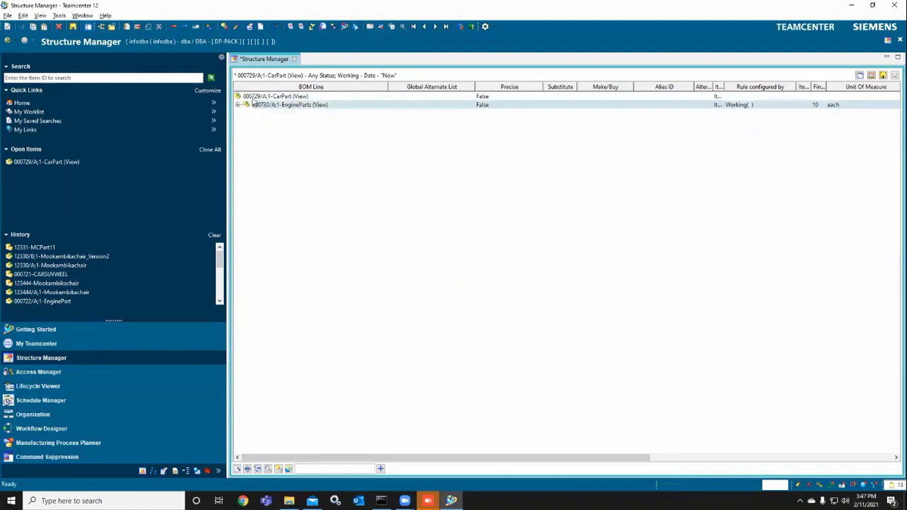
left_click(253, 97)
key("ctrl+n")
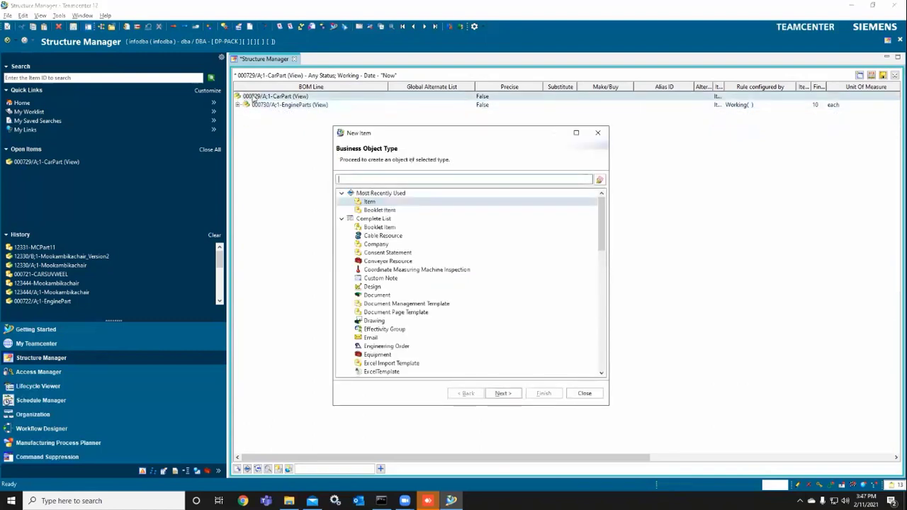
left_click(514, 393)
left_click(512, 223)
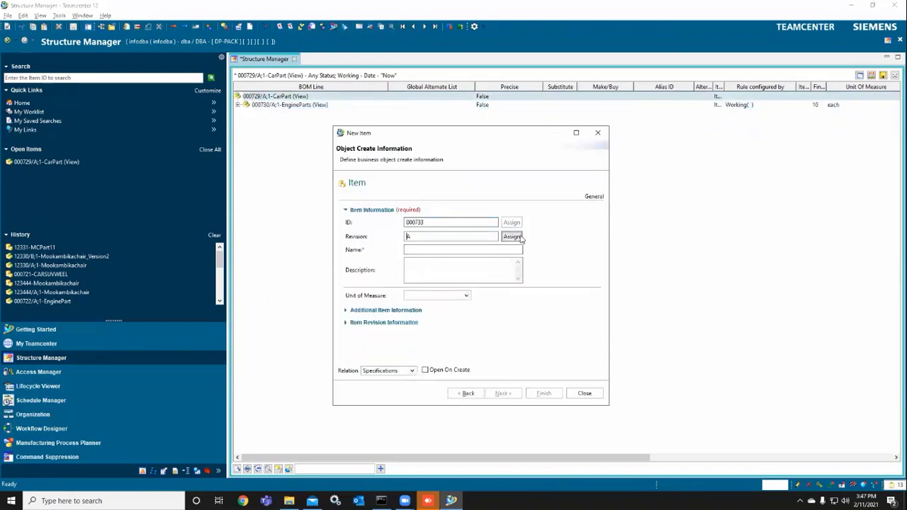
left_click(469, 250)
type("Bo")
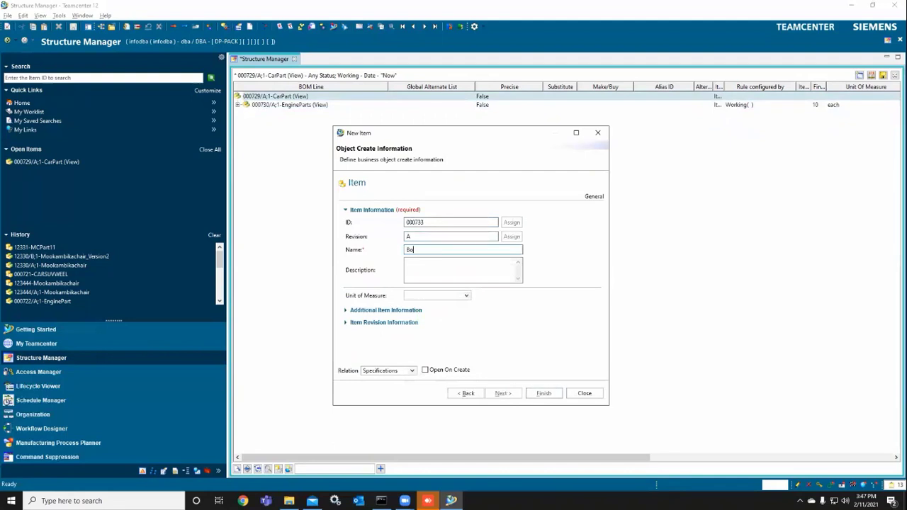
type("dy_PART")
left_click(543, 394)
left_click(585, 394)
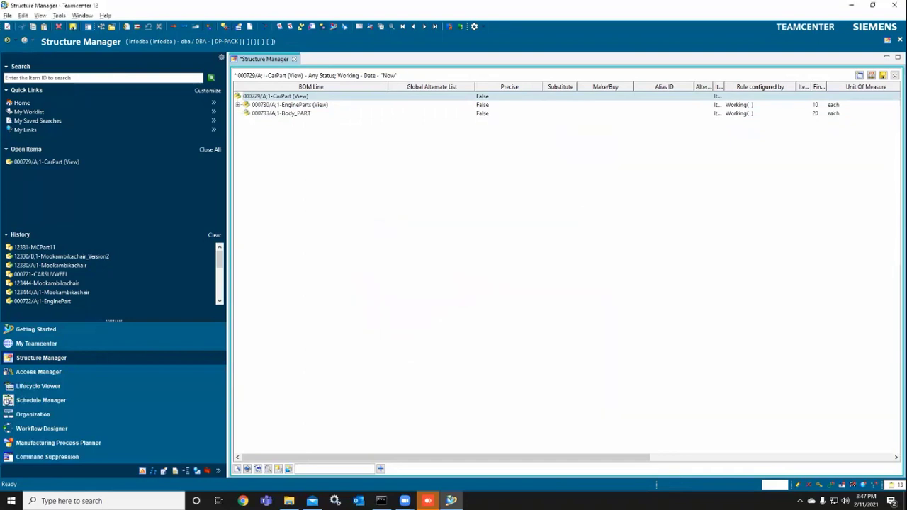
- Expand EngineParts and Piston, and create an Item named DOORS with an assigned ID and revision under Body_PART
left_click(238, 105)
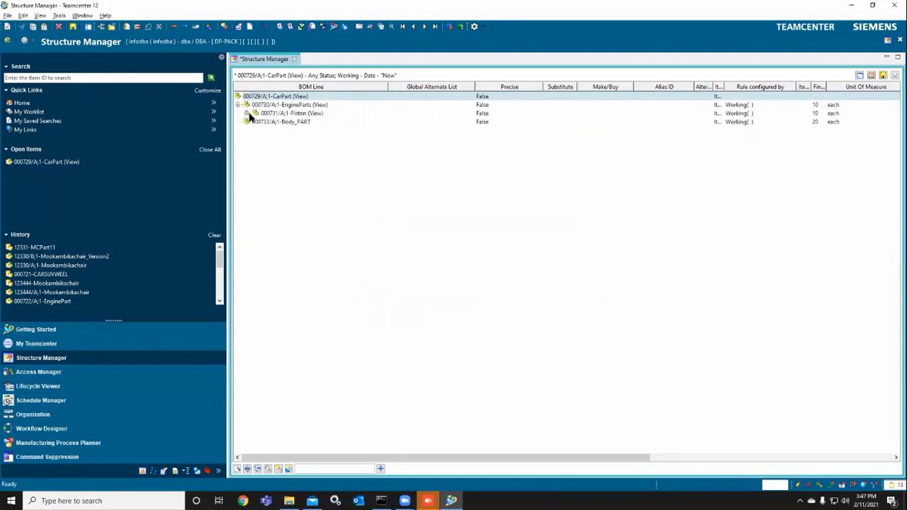
left_click(246, 113)
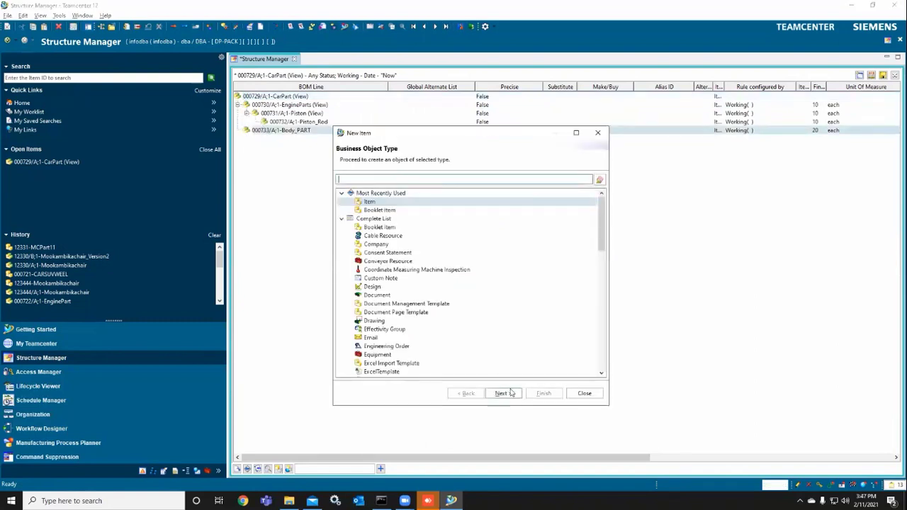
left_click(509, 393)
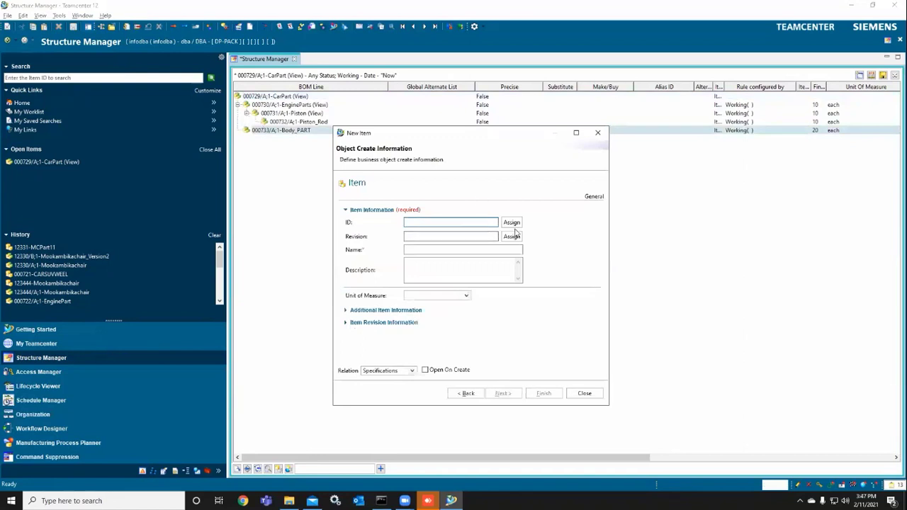
left_click(515, 224)
left_click(512, 237)
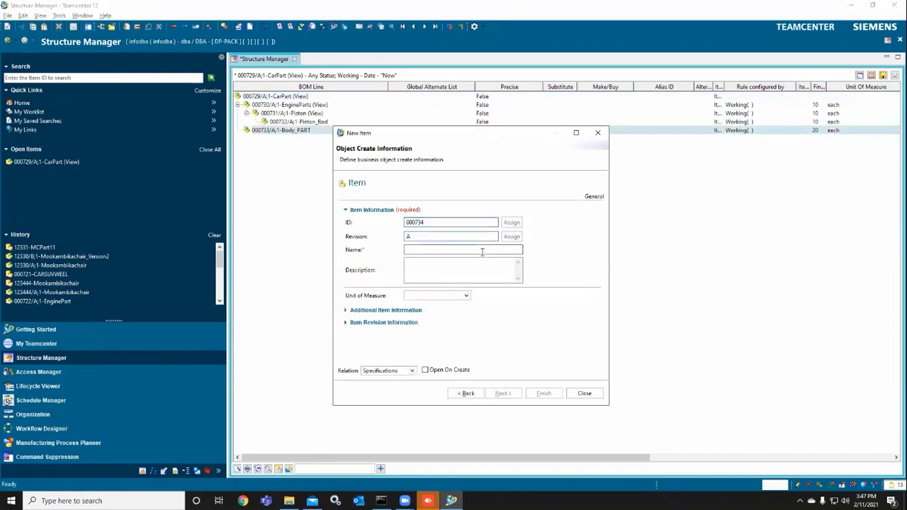
left_click(482, 252)
type("DC")
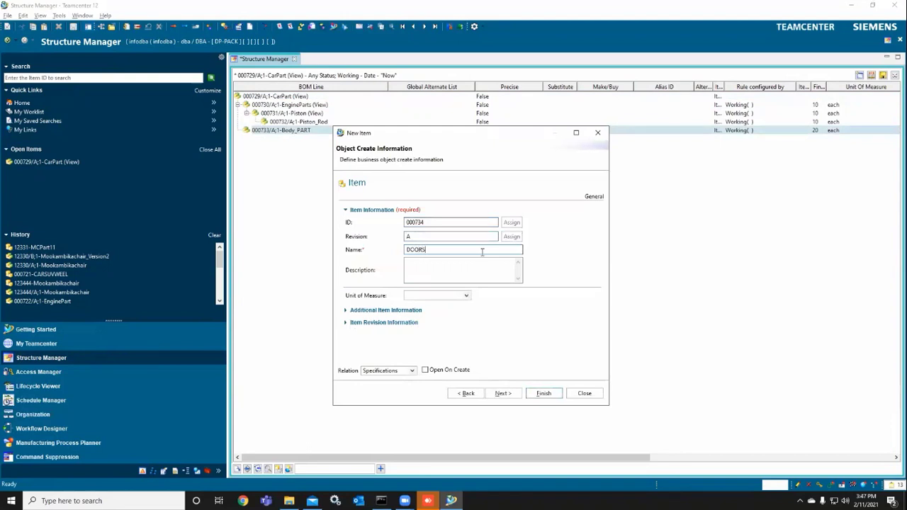
left_click(544, 395)
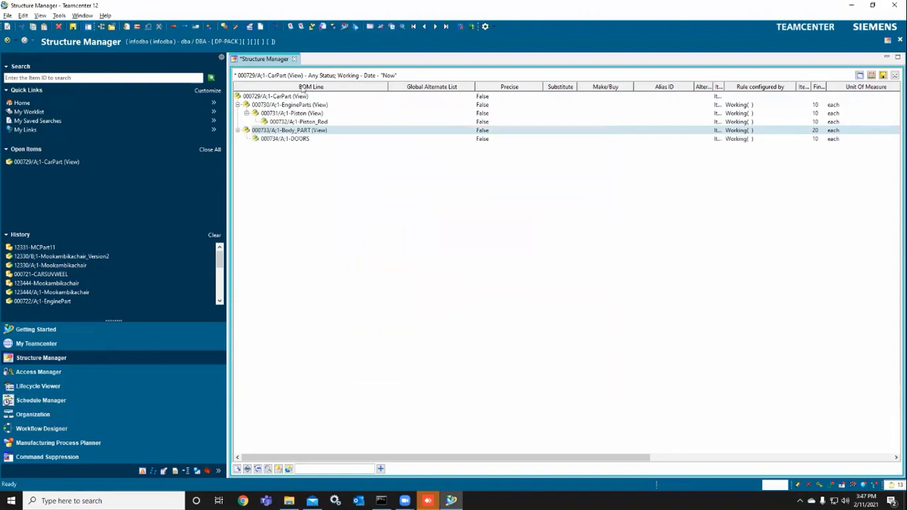
- Review the full CarPart structure by selecting its lines and collapsing and expanding the top line, leaving it collapsed
left_click(285, 96)
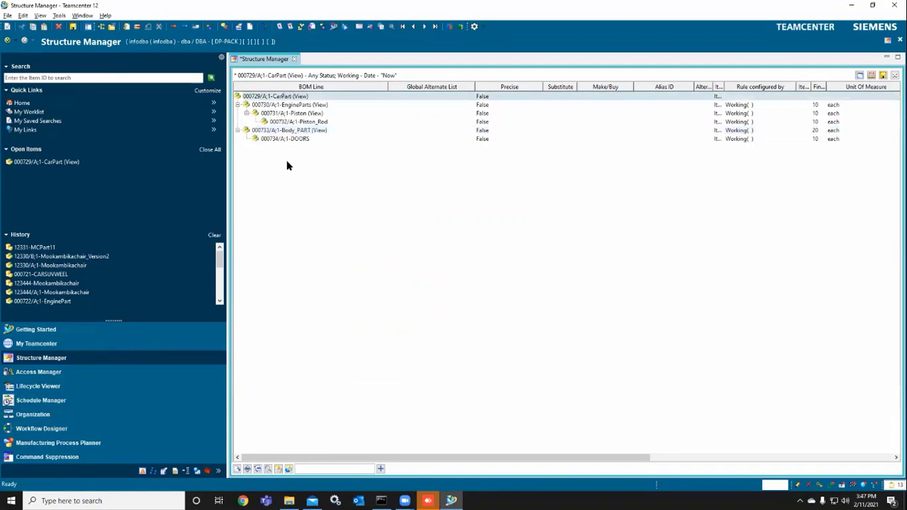
key("ctrl+a")
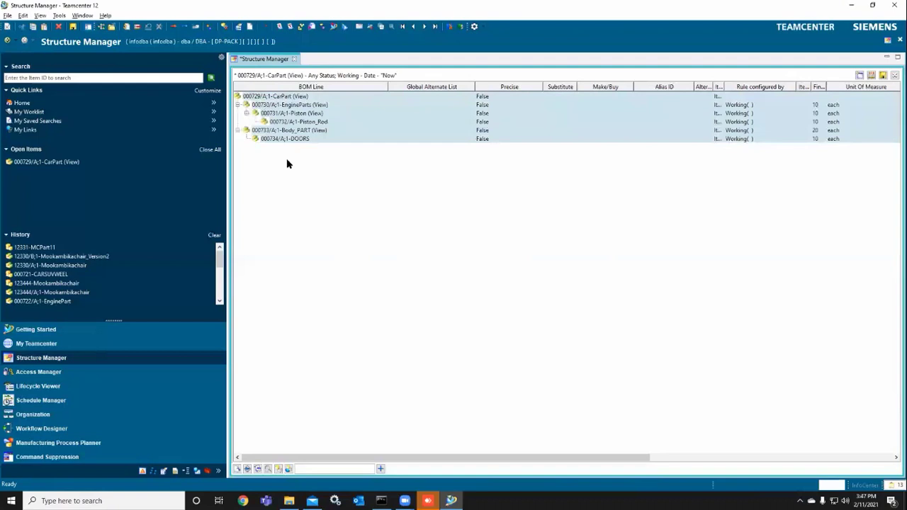
left_click(292, 121)
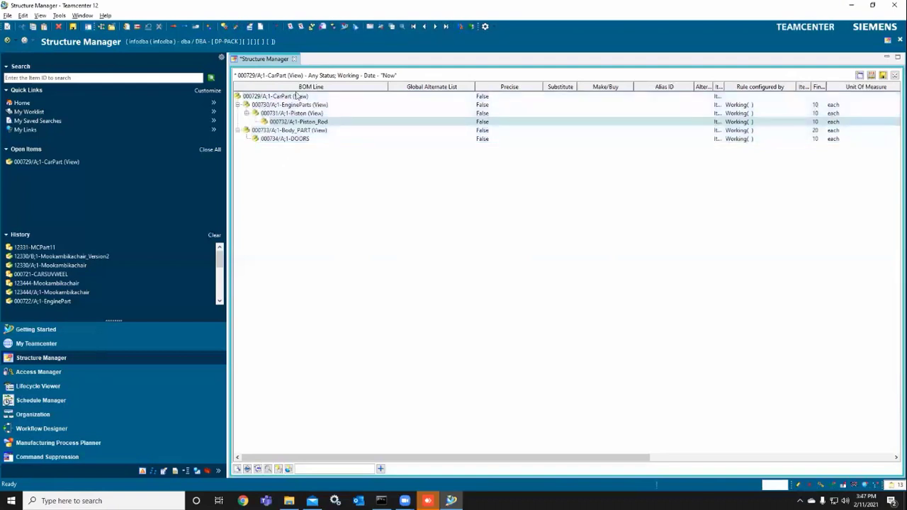
double_click(290, 96)
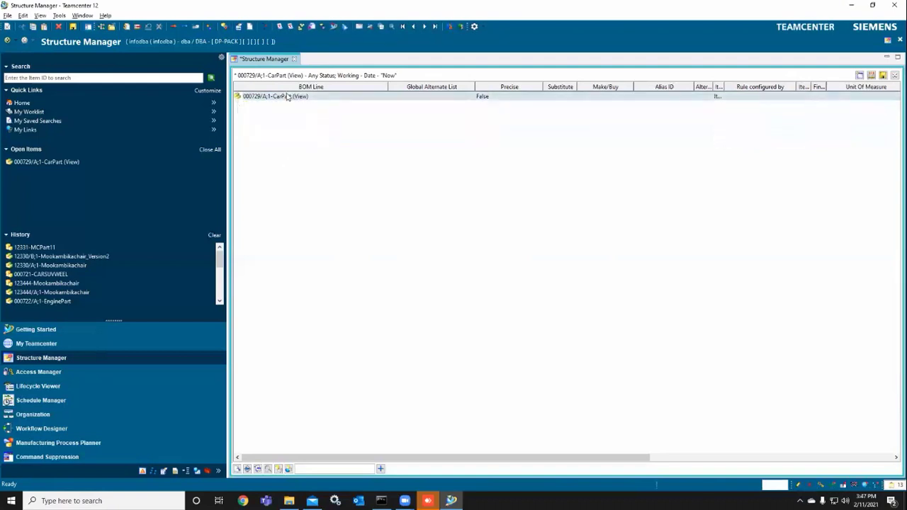
left_click(296, 59)
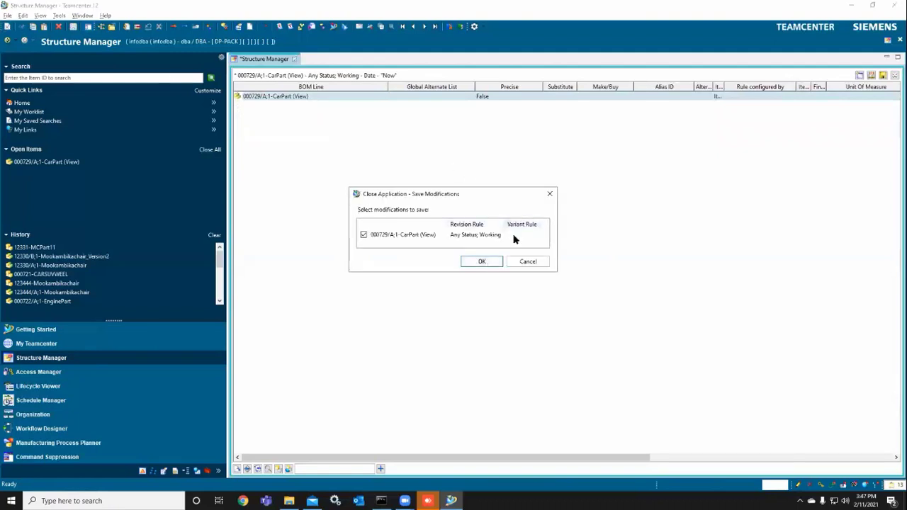
left_click(528, 262)
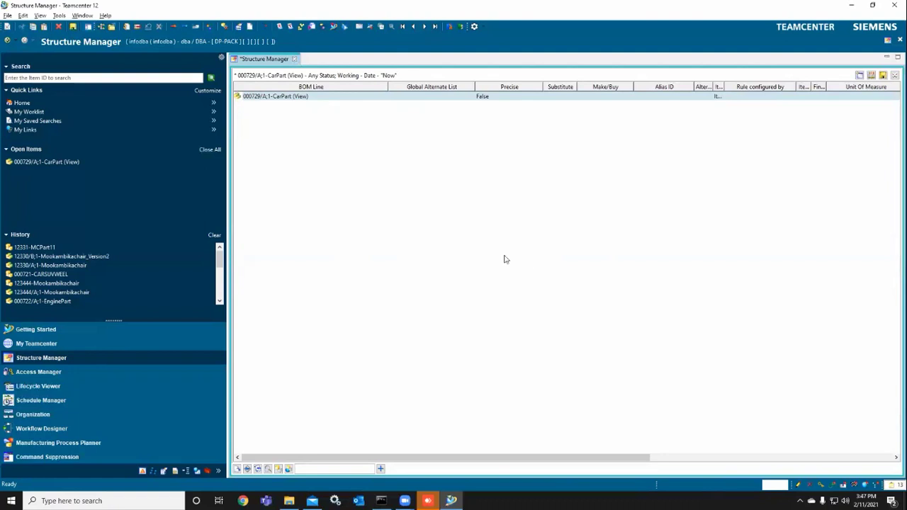
left_click(240, 96)
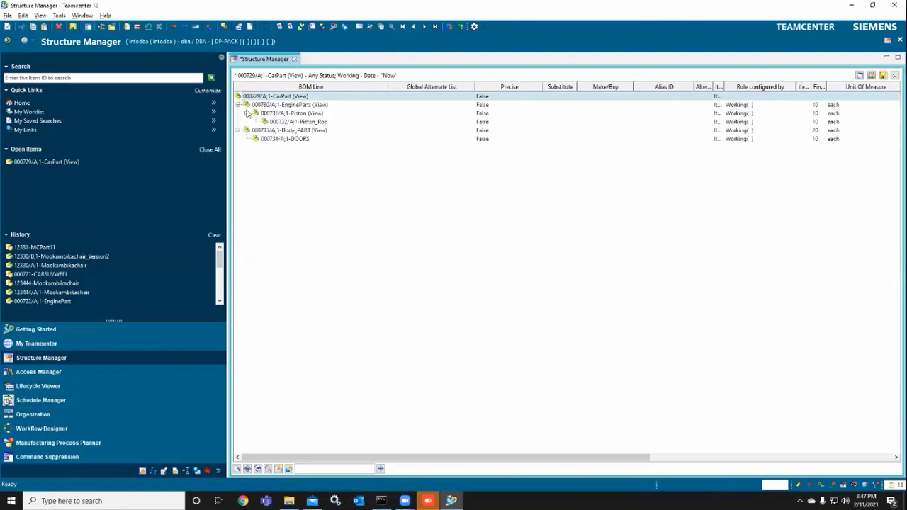
double_click(256, 99)
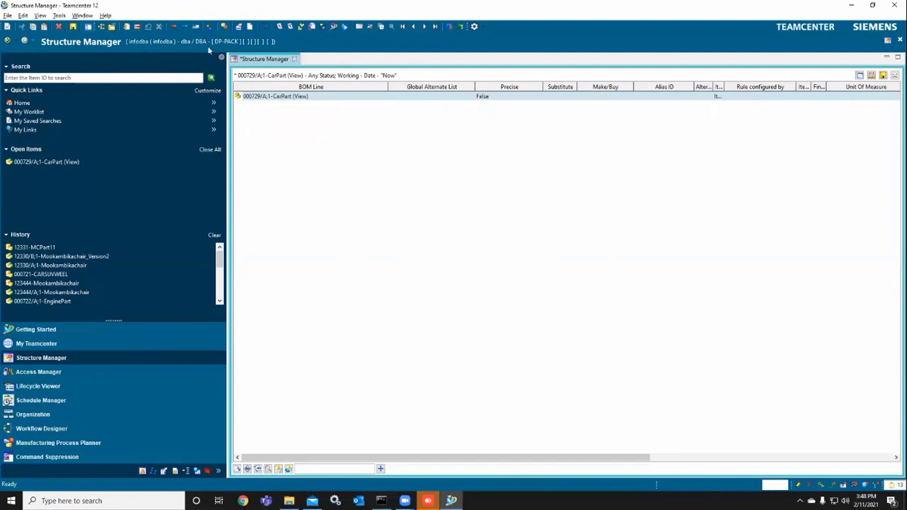
- Save and close the CarPart structure, and open the 000729/A-View under the CarPart revision in My Teamcenter
key("ctrl+s")
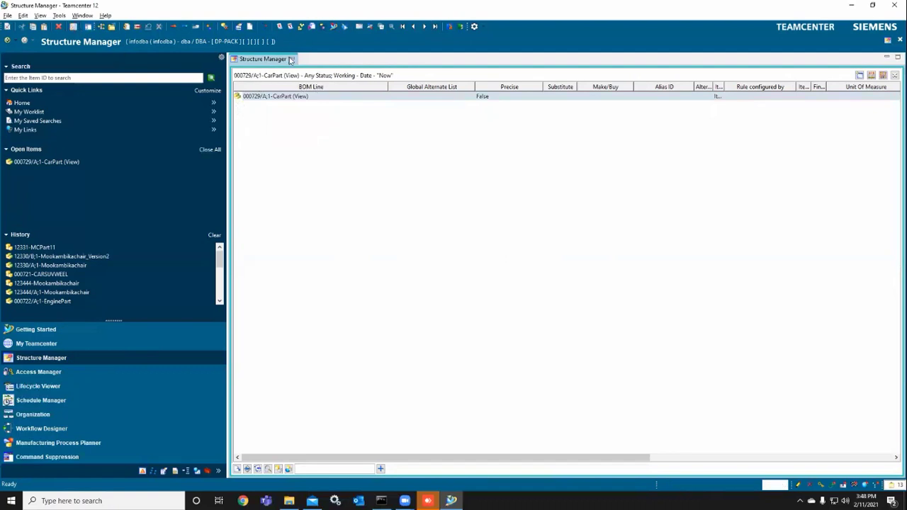
left_click(291, 59)
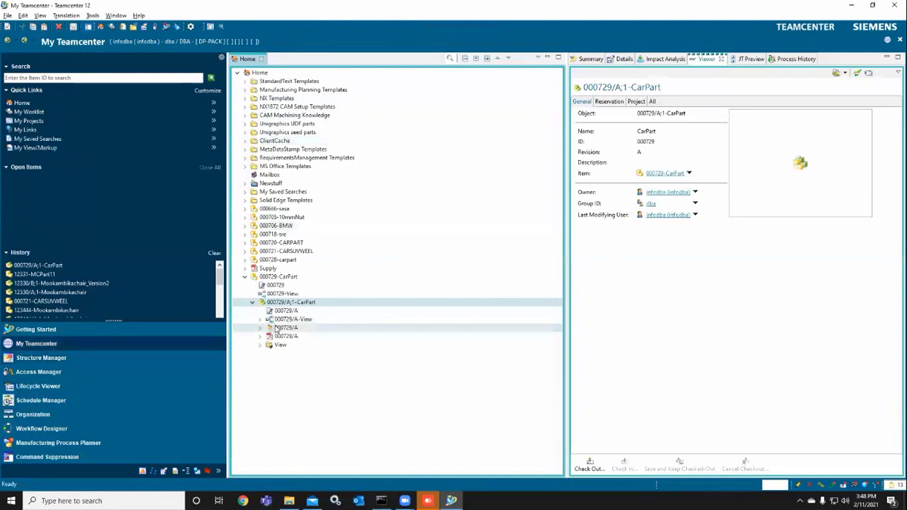
double_click(271, 320)
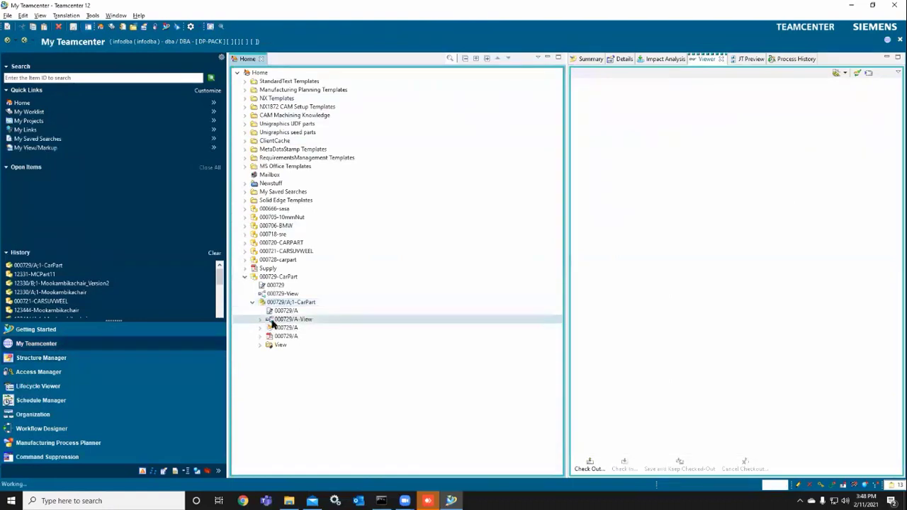